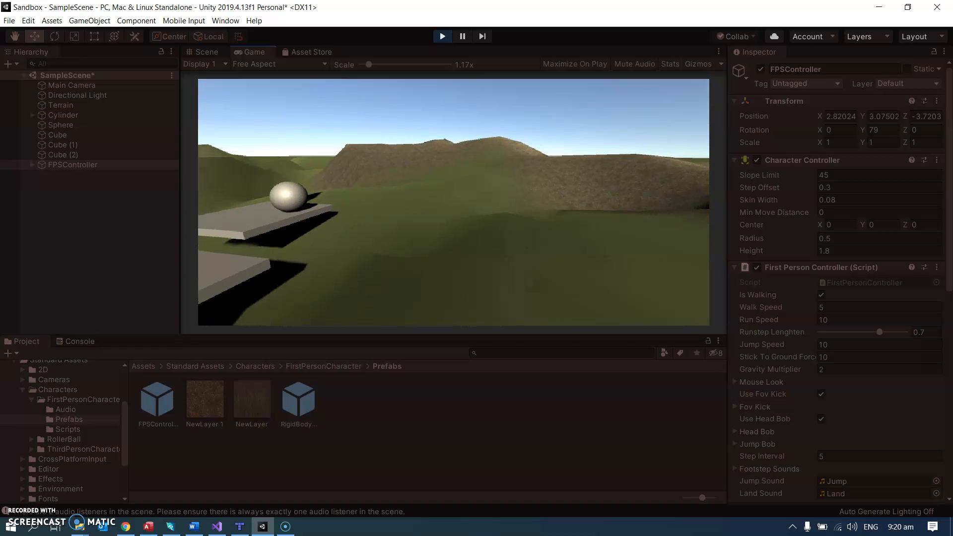
Stop the running game and delete the FPSController object from the scene.
key(Escape)
click(443, 40)
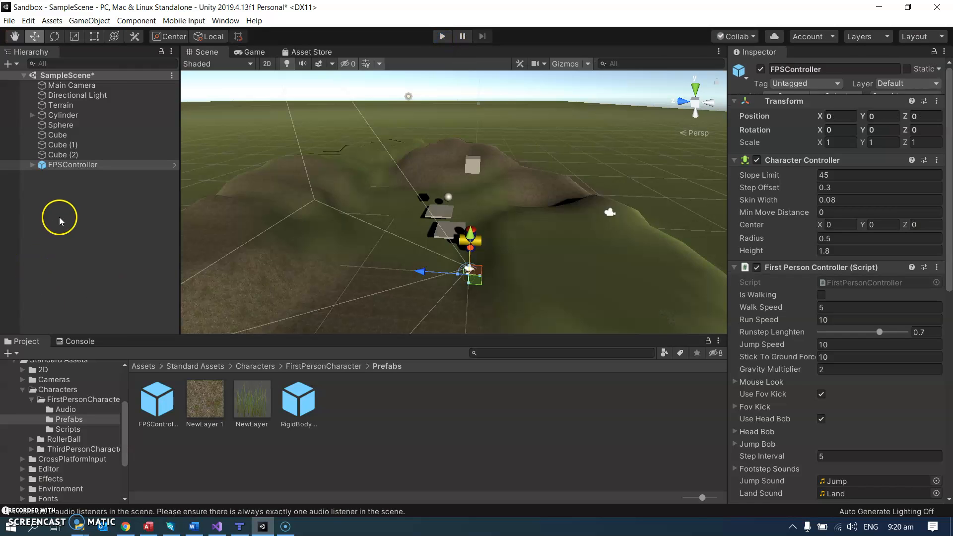
right_click(64, 169)
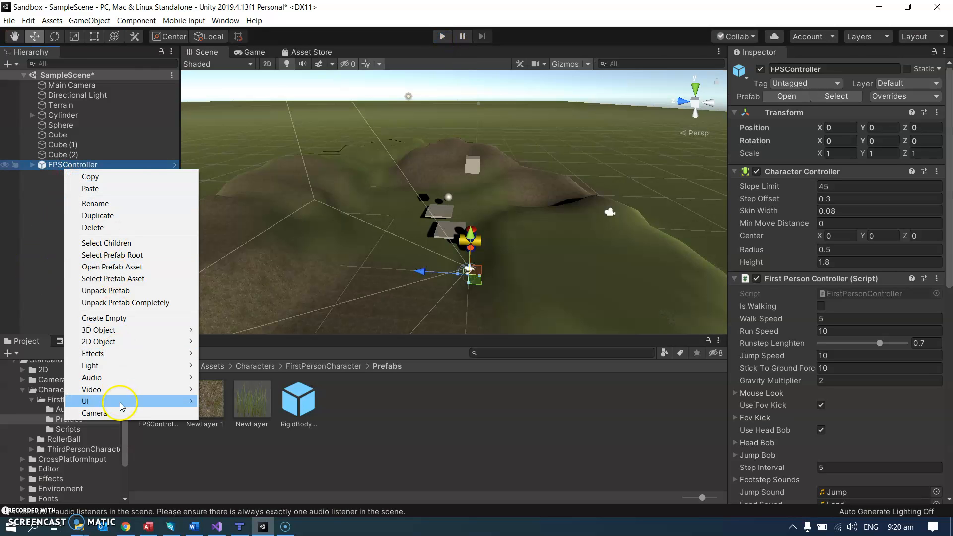
click(127, 227)
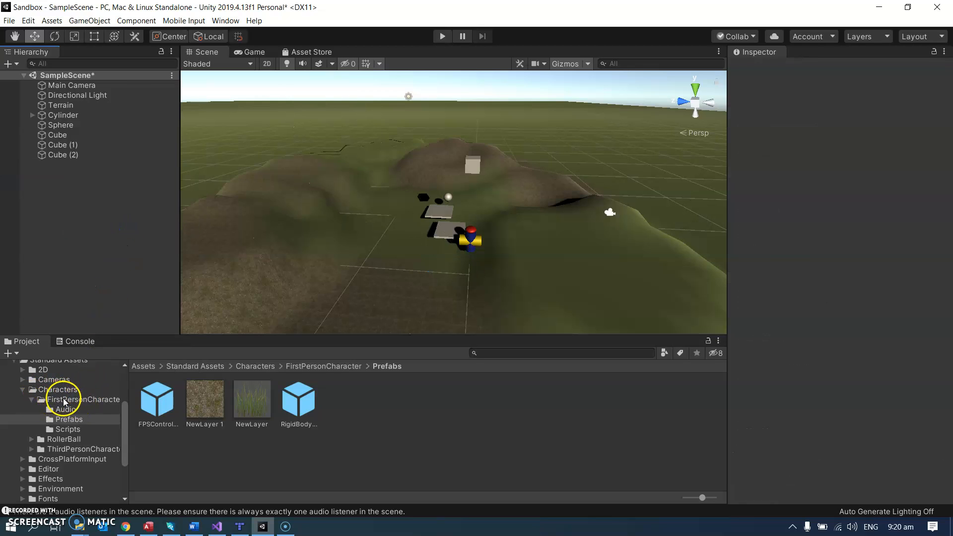
Add the ThirdPersonController prefab from the ThirdPersonCharacter Prefabs folder to the scene hierarchy.
click(32, 450)
scroll(42, 457, down, 3)
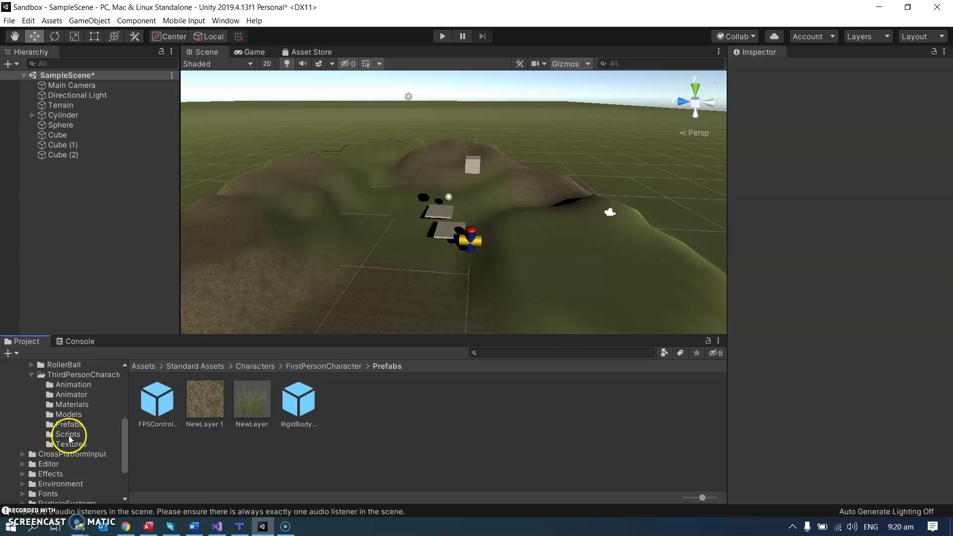
click(73, 426)
click(226, 450)
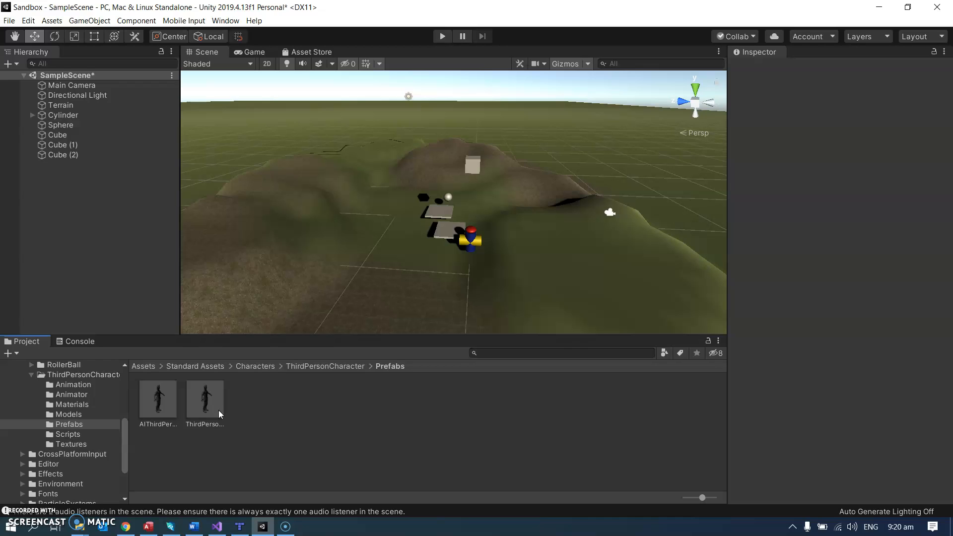
drag(218, 410, 79, 197)
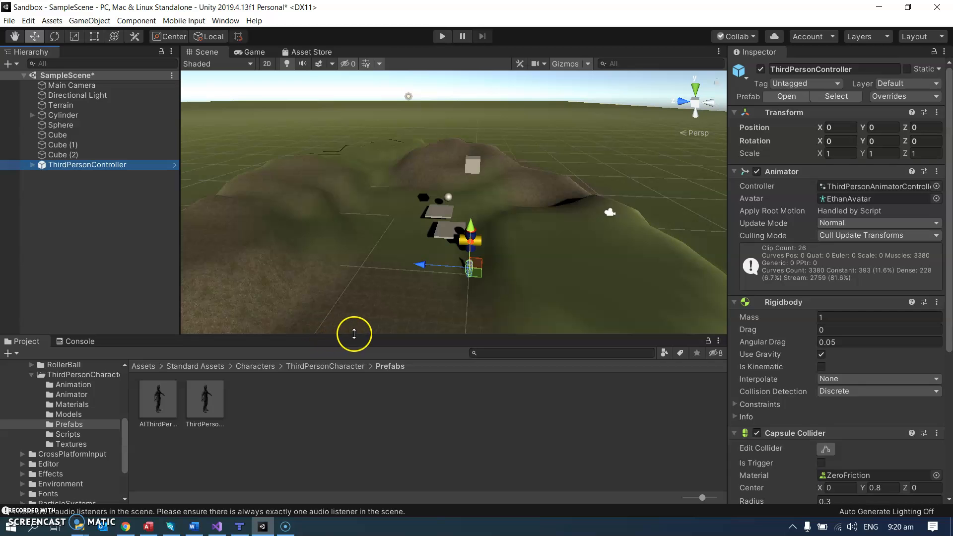
Examine the added third-person character up close beside the cylinder in the scene.
alt+drag(526, 298, 622, 258)
right_drag(622, 258, 541, 353)
scroll(447, 246, up, 10)
mouse_move(474, 257)
right_down()
mouse_move(511, 258)
mouse_move(489, 255)
right_up()
click(490, 255)
alt+drag(464, 267, 425, 260)
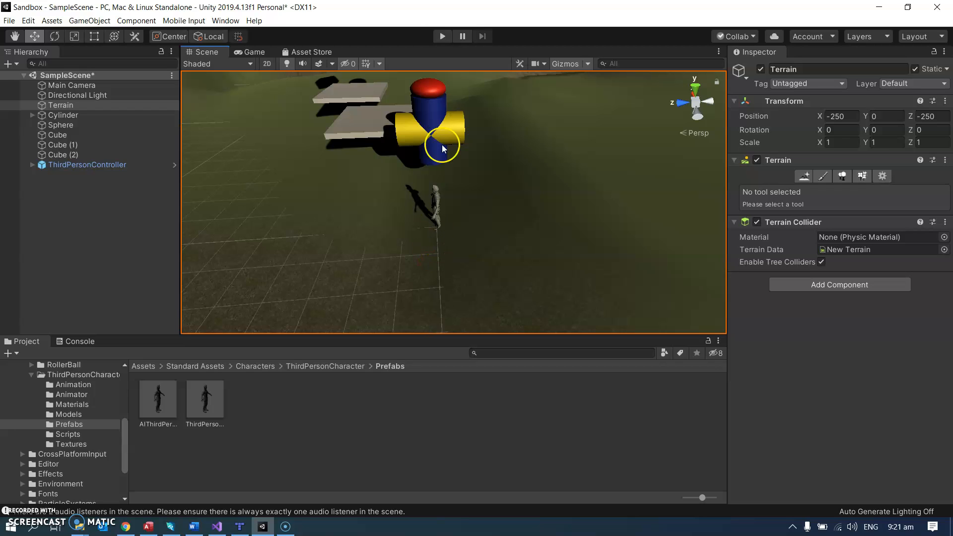
Play-test the scene by running the third-person character around and jumping, and stop the game.
click(442, 36)
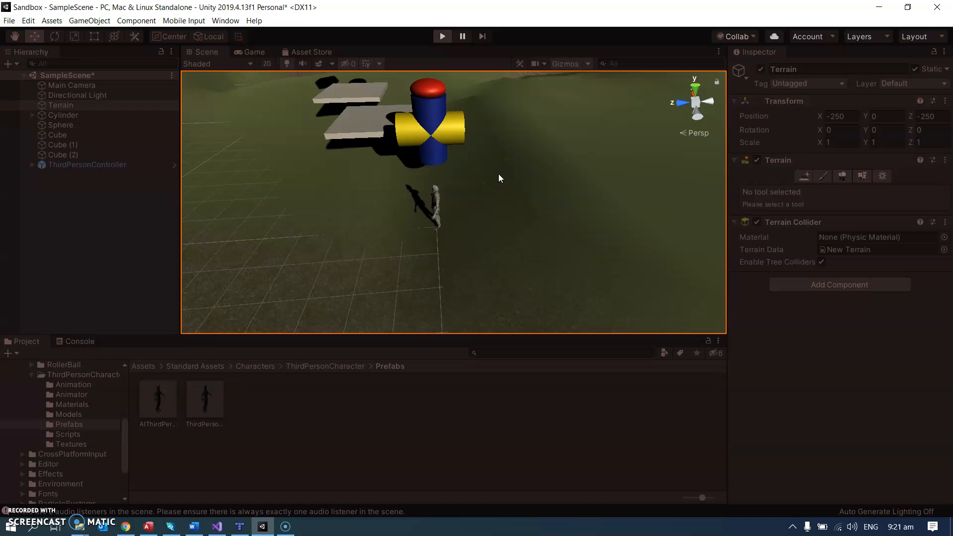
click(475, 313)
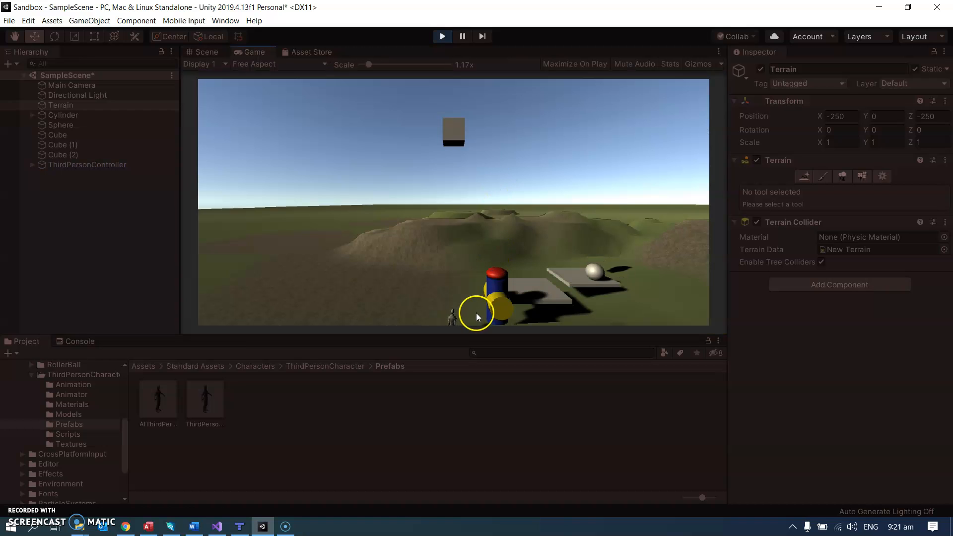
key(w)
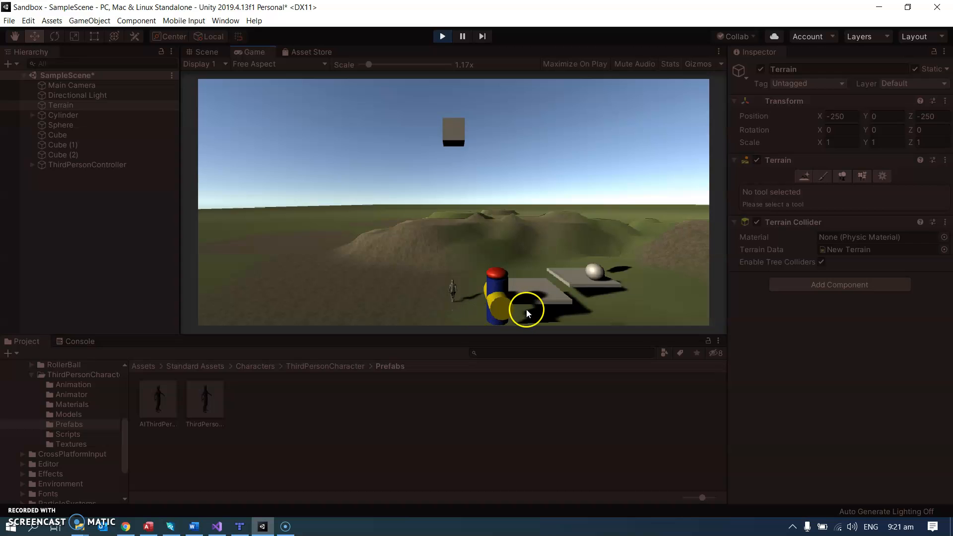
key(d)
key(w)
key(d)
key(d)
key(space)
key(a)
key(a)
key(d)
key(d)
click(525, 317)
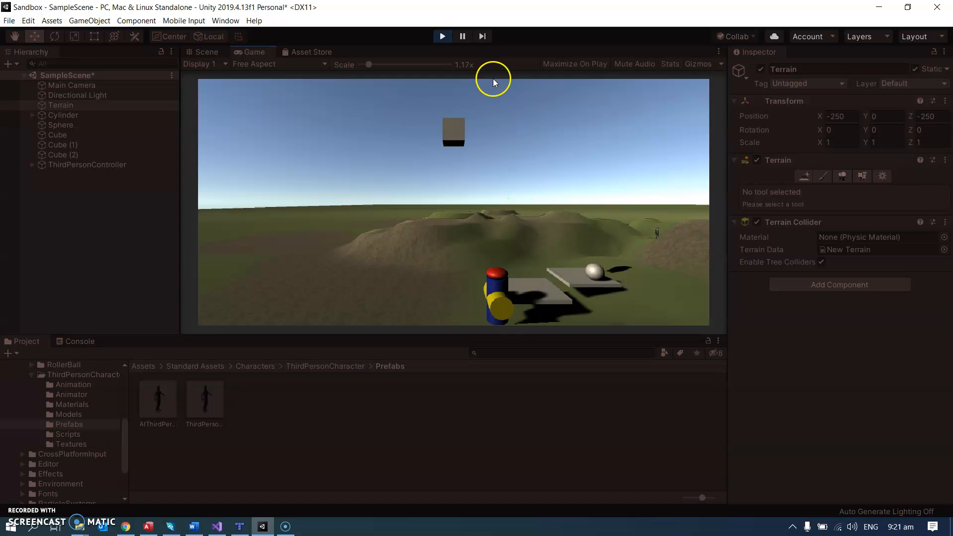
click(443, 37)
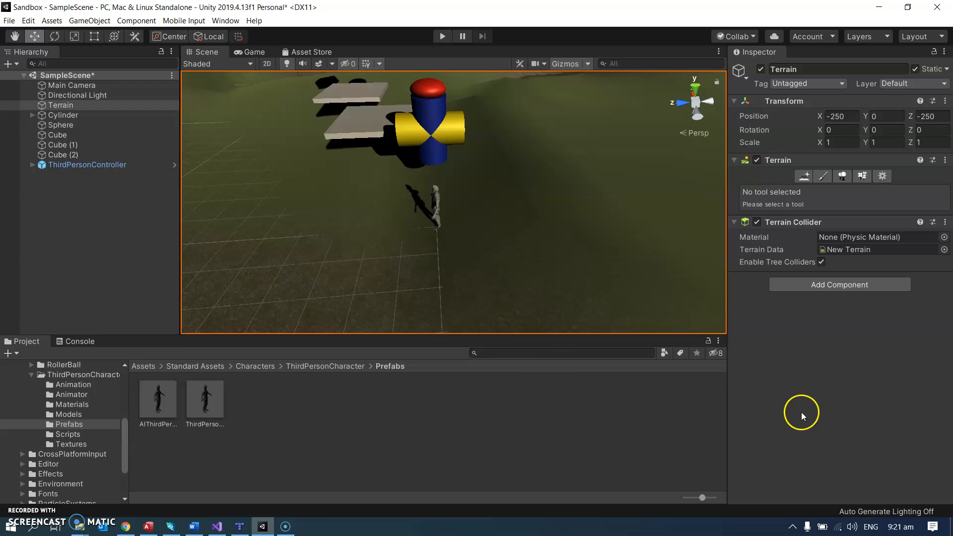
Remove the existing Smooth Follow script component from the Main Camera.
click(78, 87)
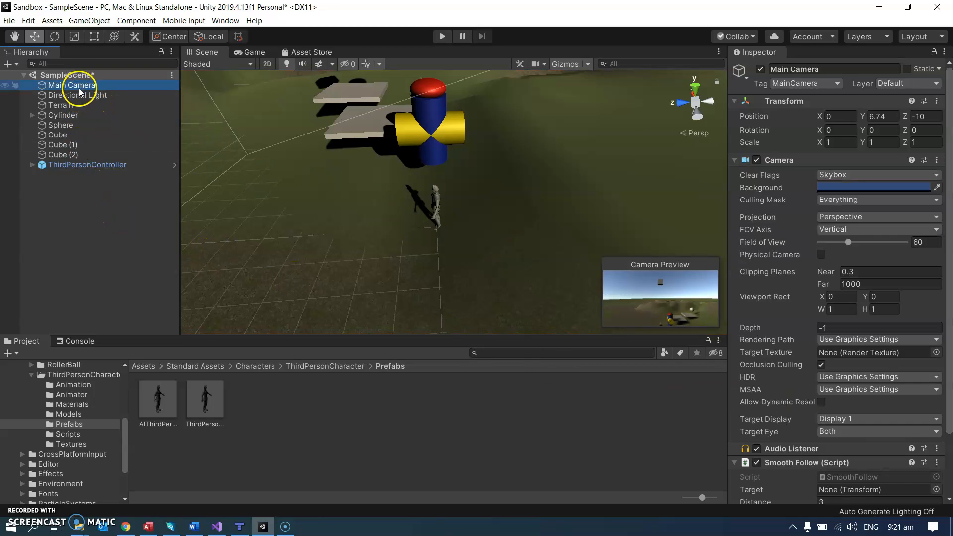
double_click(79, 88)
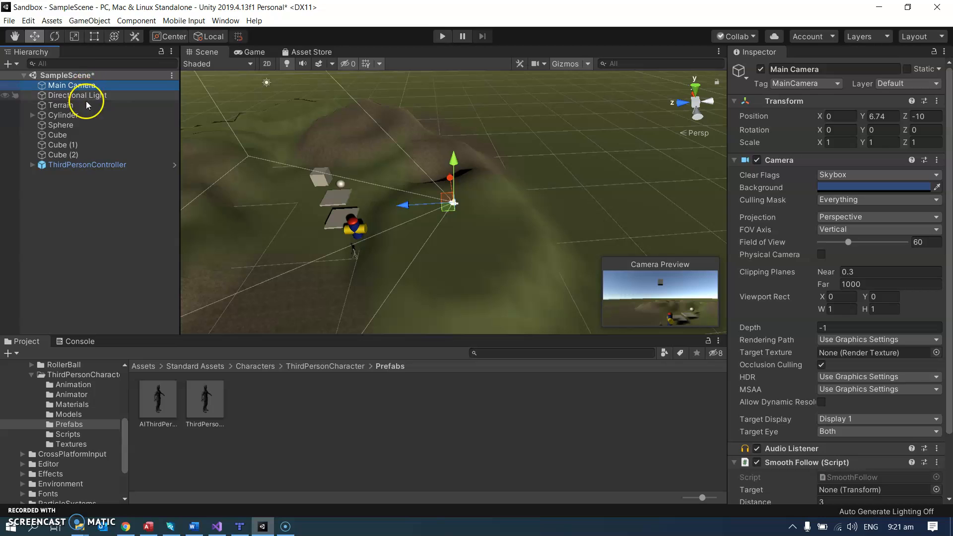
click(88, 164)
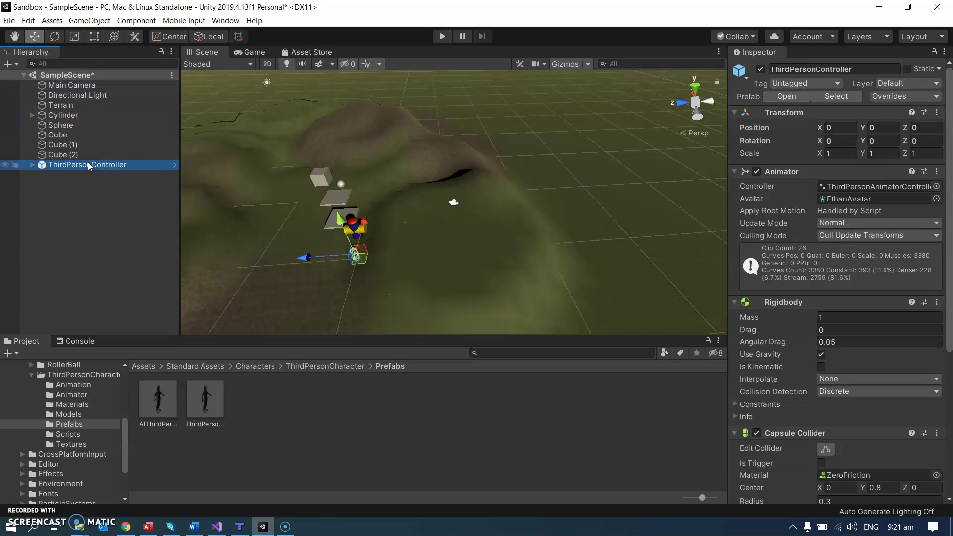
click(77, 85)
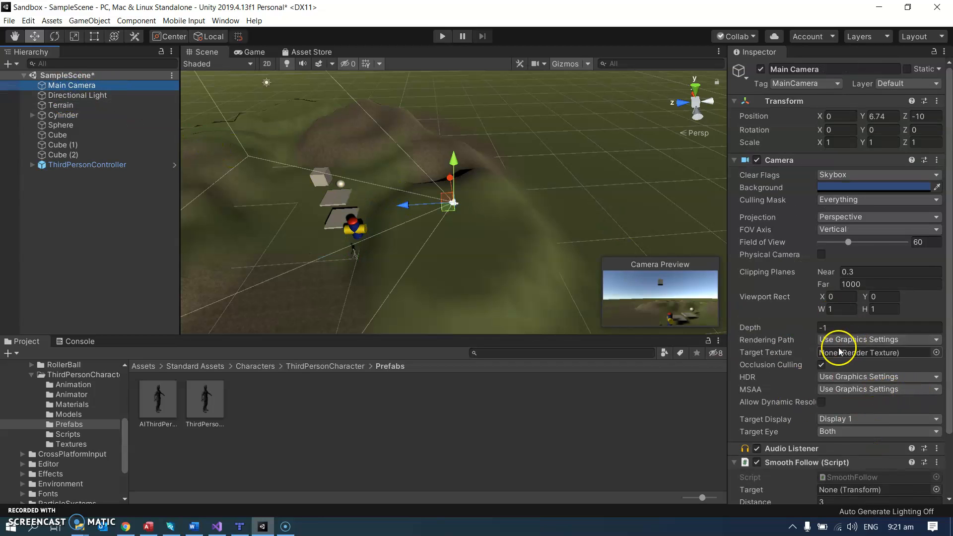
scroll(839, 352, down, 3)
click(841, 490)
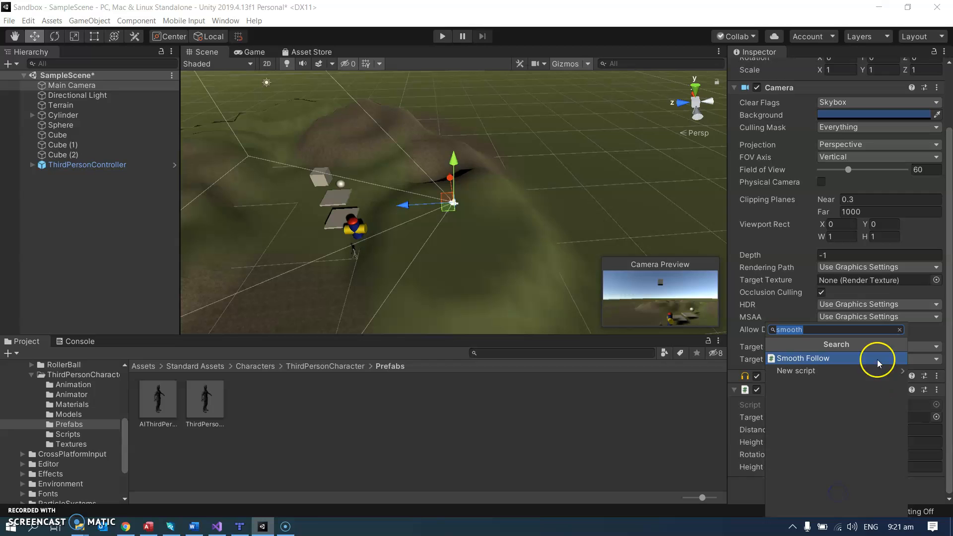
click(899, 330)
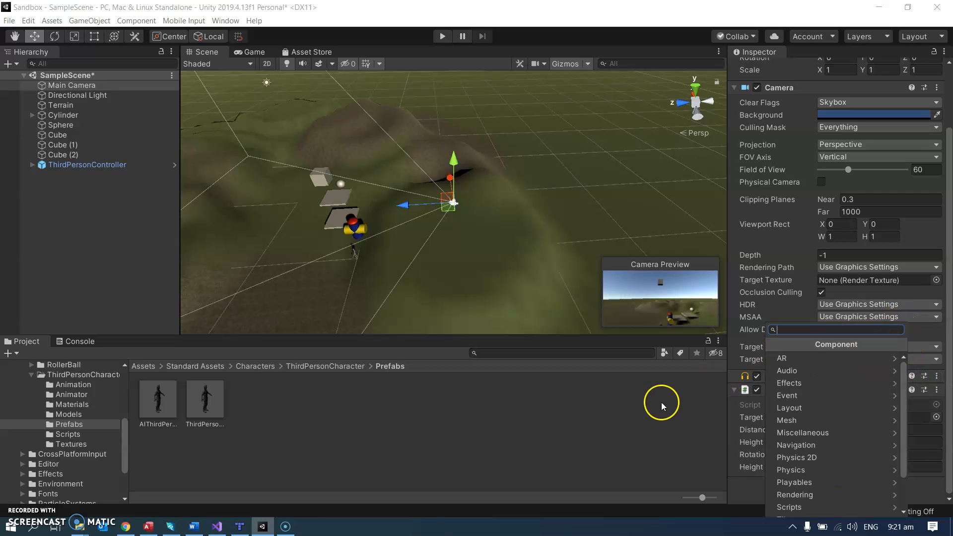
click(662, 406)
click(937, 389)
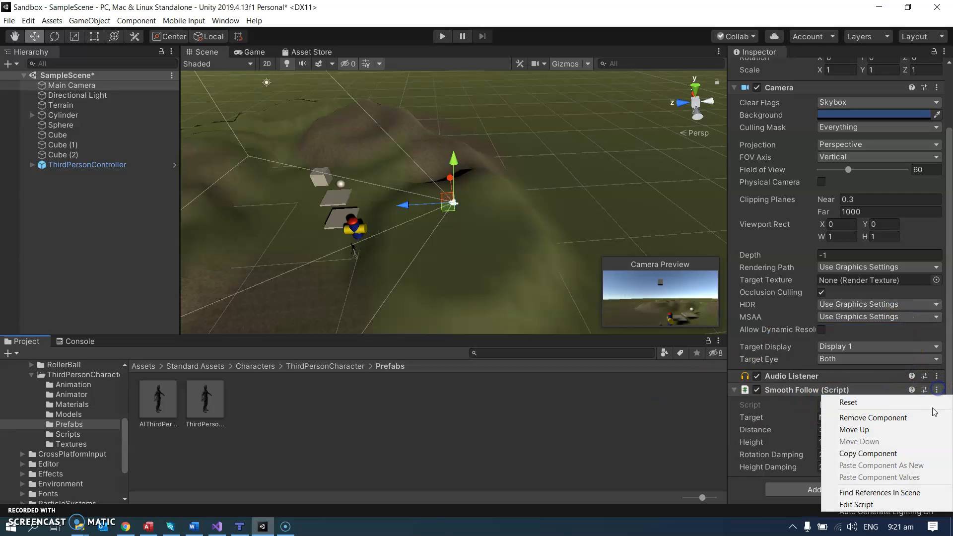
click(872, 418)
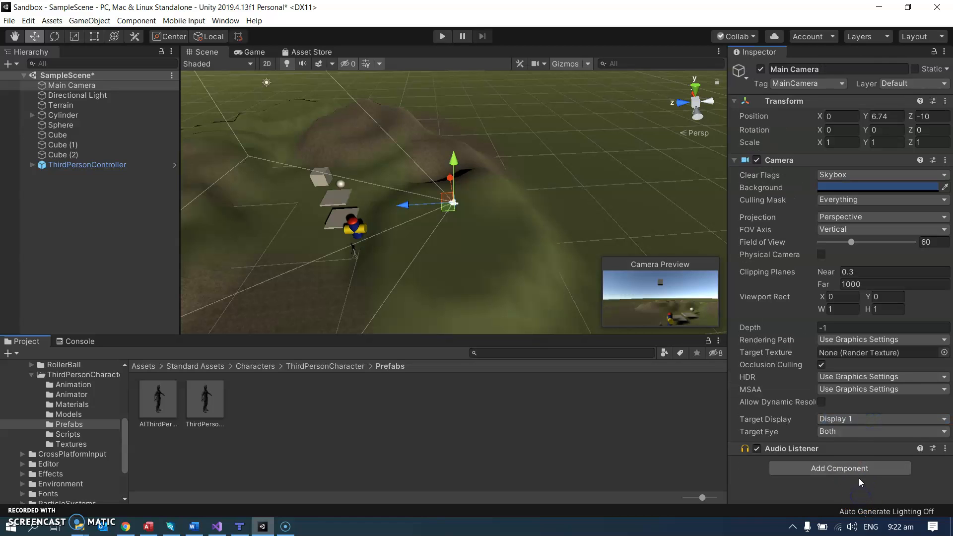
Add a Smooth Follow component to the Main Camera and assign ThirdPersonController as its target.
click(857, 470)
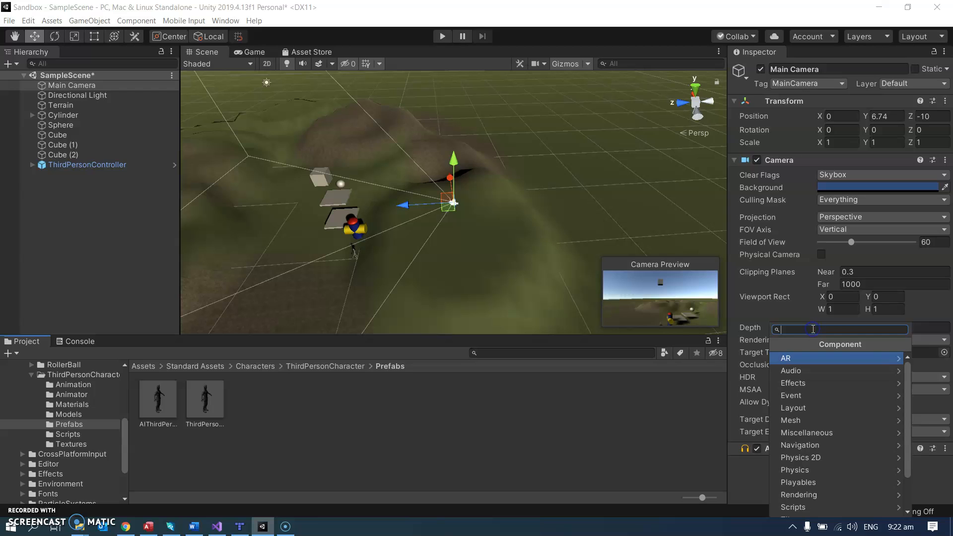
text(smooth)
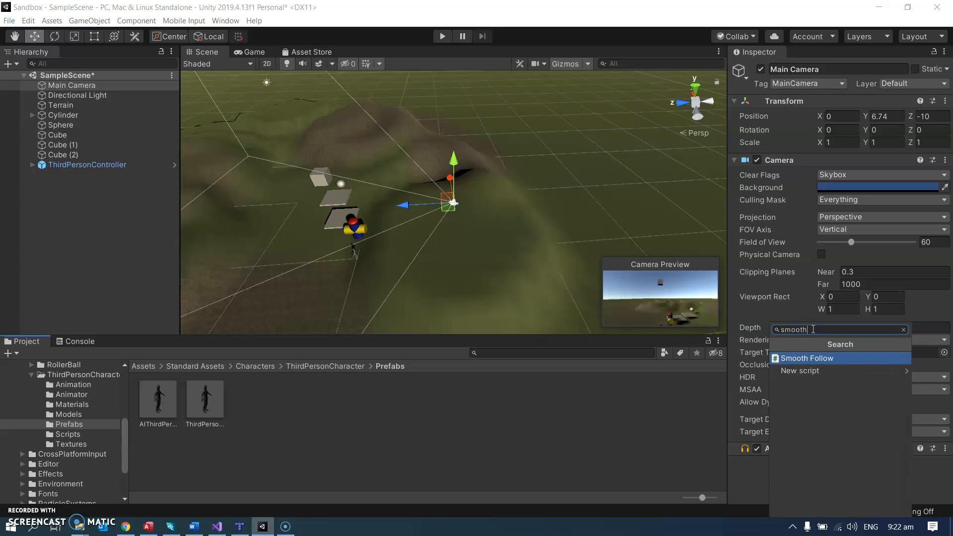
click(815, 358)
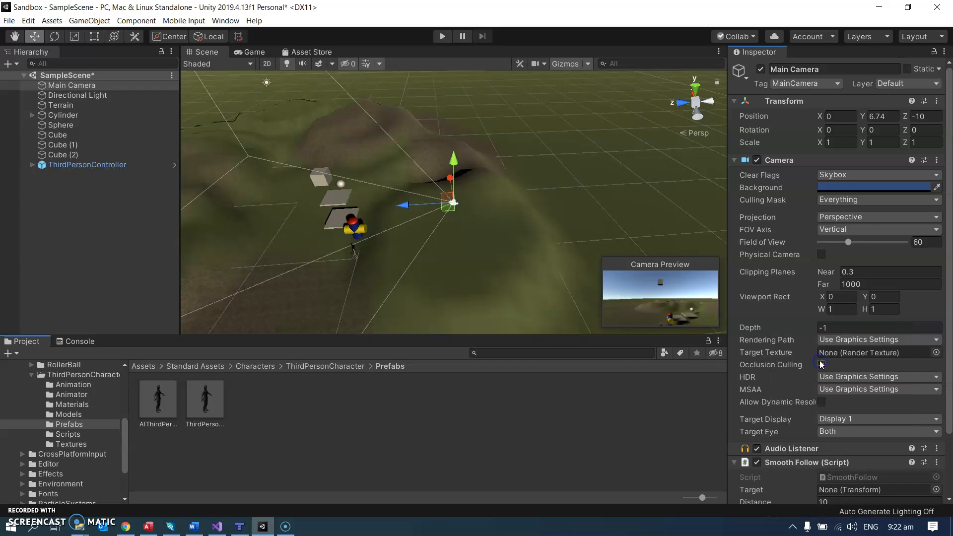
scroll(843, 446, down, 3)
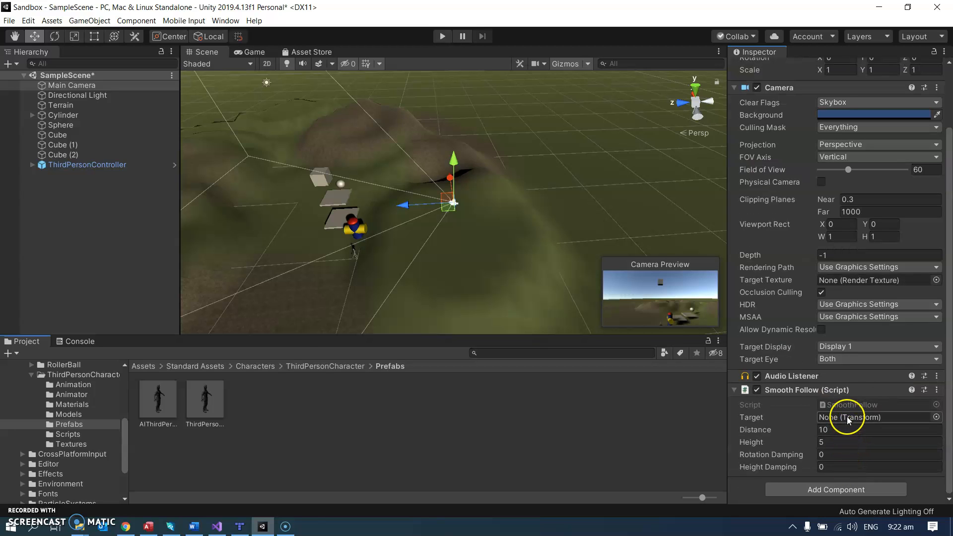
drag(84, 165, 836, 423)
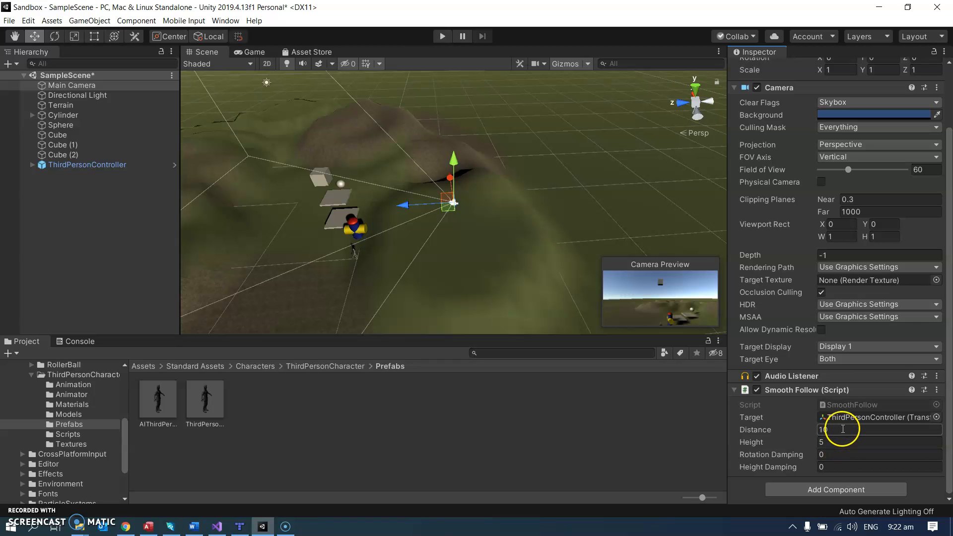
Set both the Rotation Damping and Height Damping of the Smooth Follow script to 2.
click(842, 456)
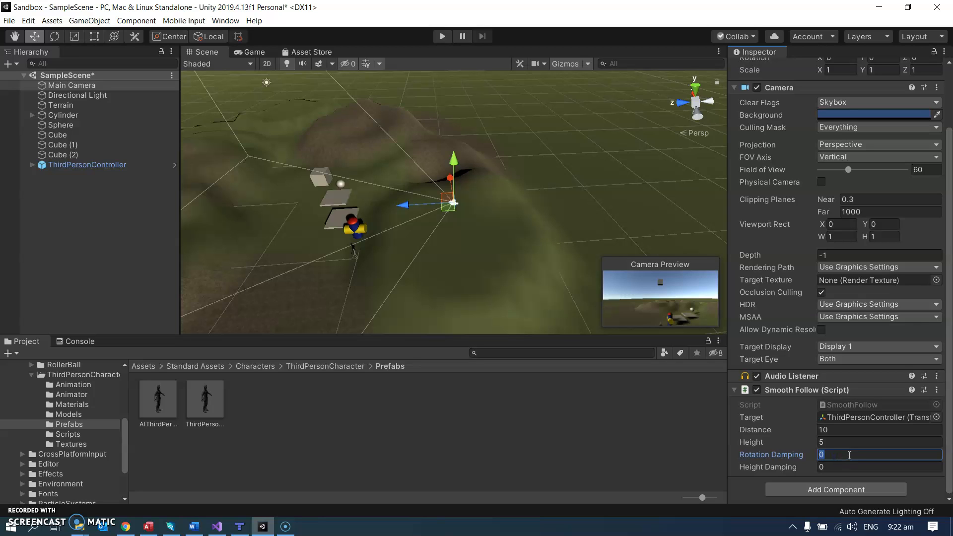
text(2)
click(843, 465)
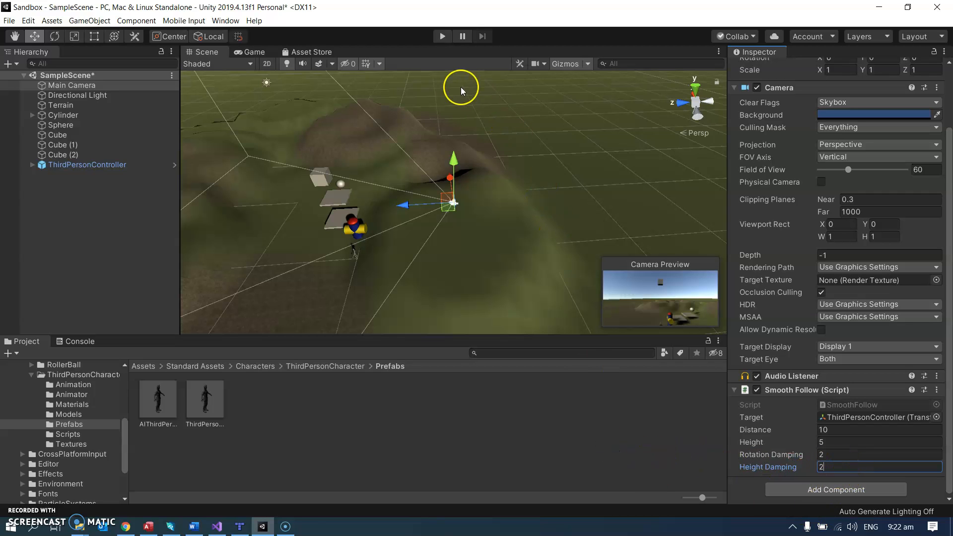
Play-test the follow camera by running the character across the hills, and stop the game.
click(439, 36)
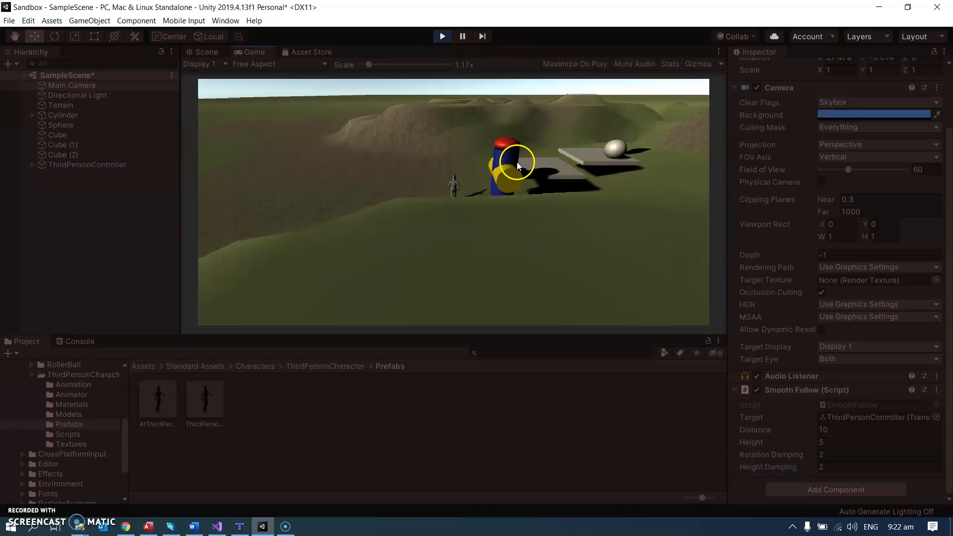
key(w)
key(d)
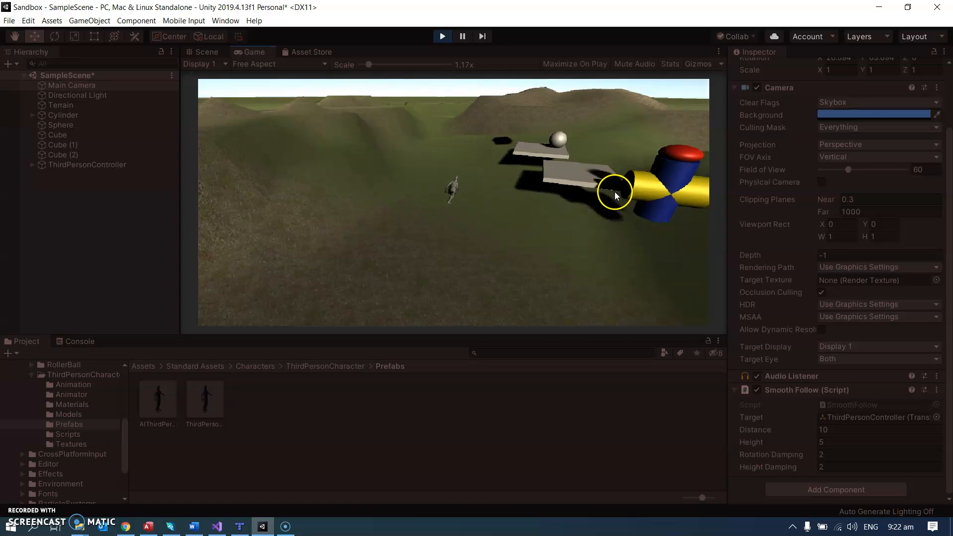
key(w)
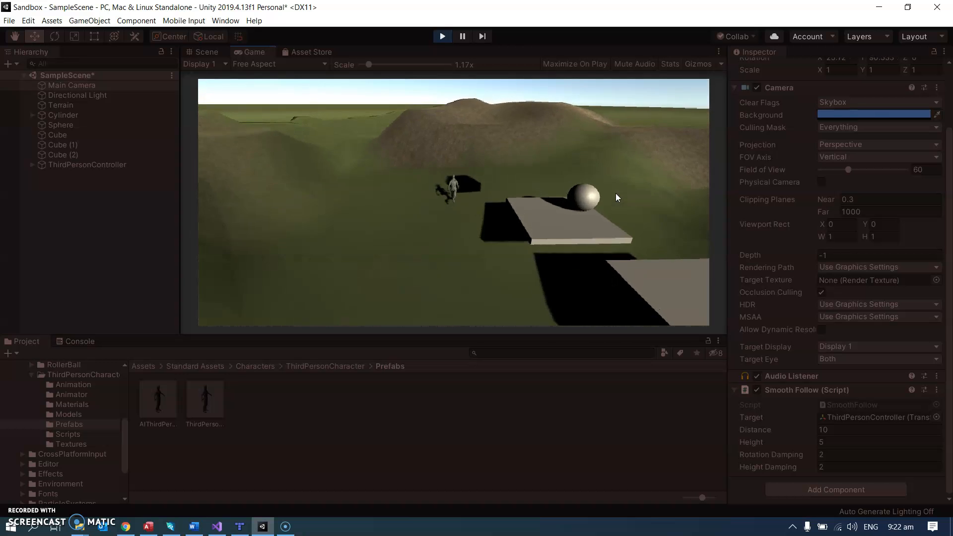
key(a)
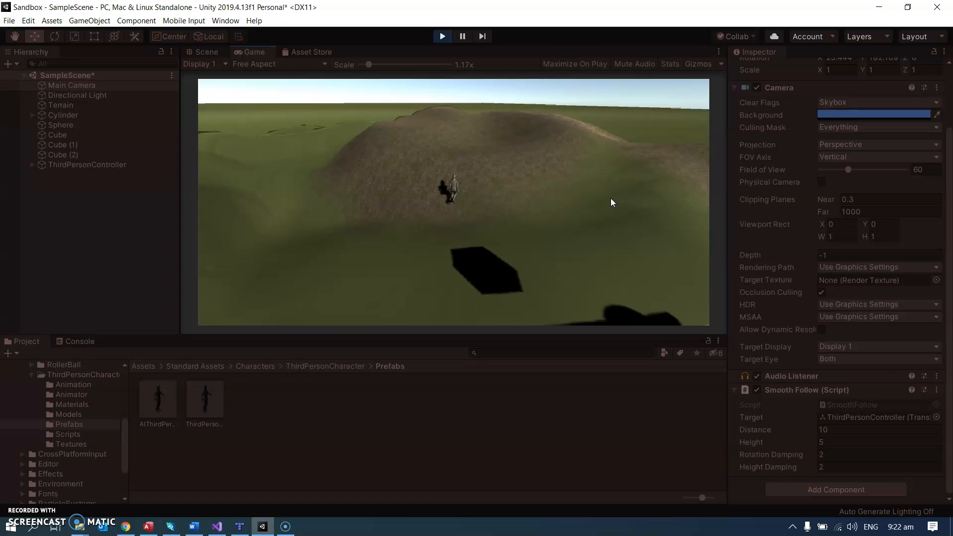
key(d)
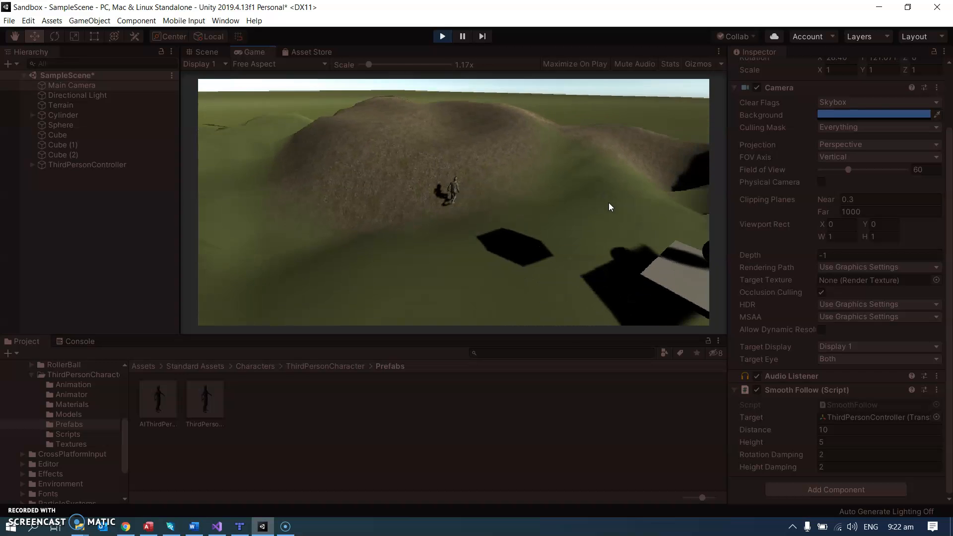
key(a)
click(422, 154)
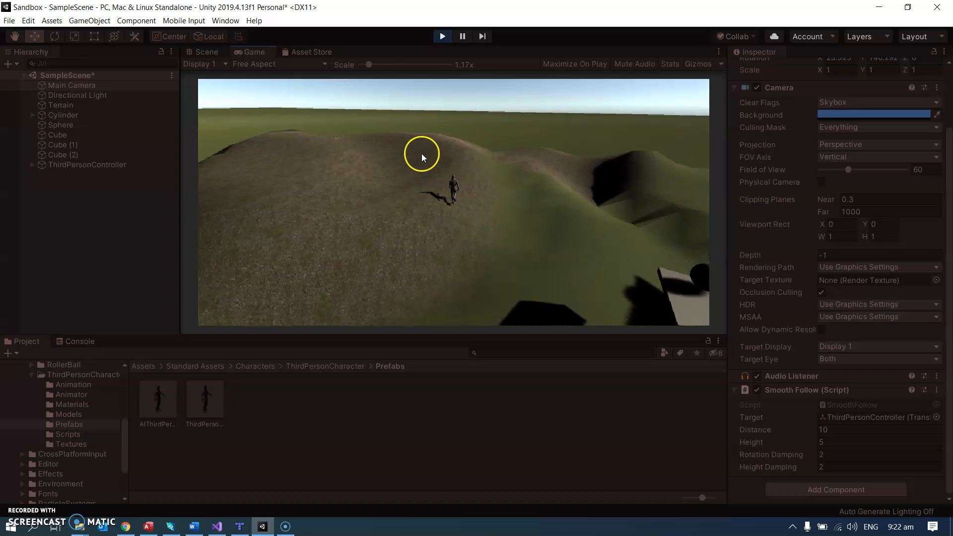
click(442, 36)
Set the Smooth Follow script's Distance to 3 and Height to 2.
click(869, 429)
text(3)
click(882, 441)
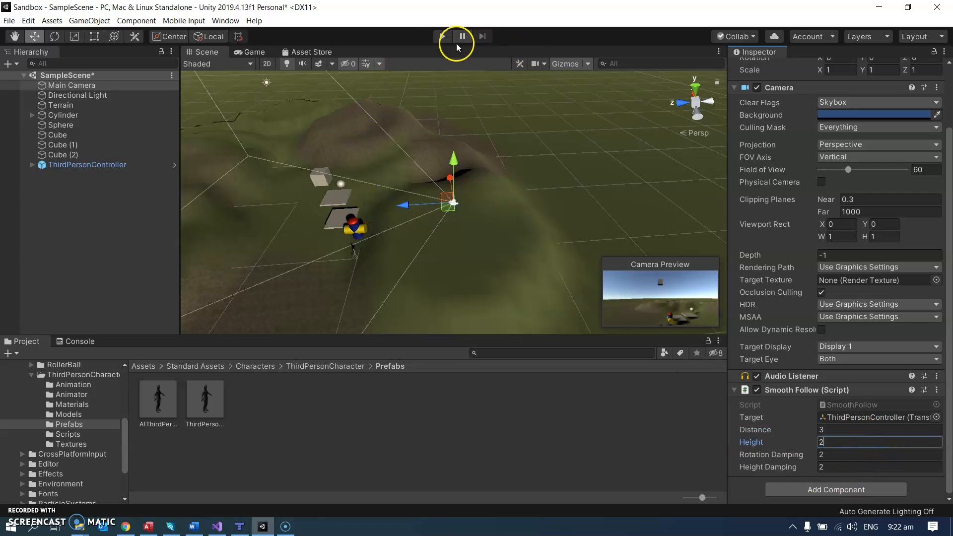
Play-test the closer follow camera while running and jumping with the character, and stop the game.
click(444, 37)
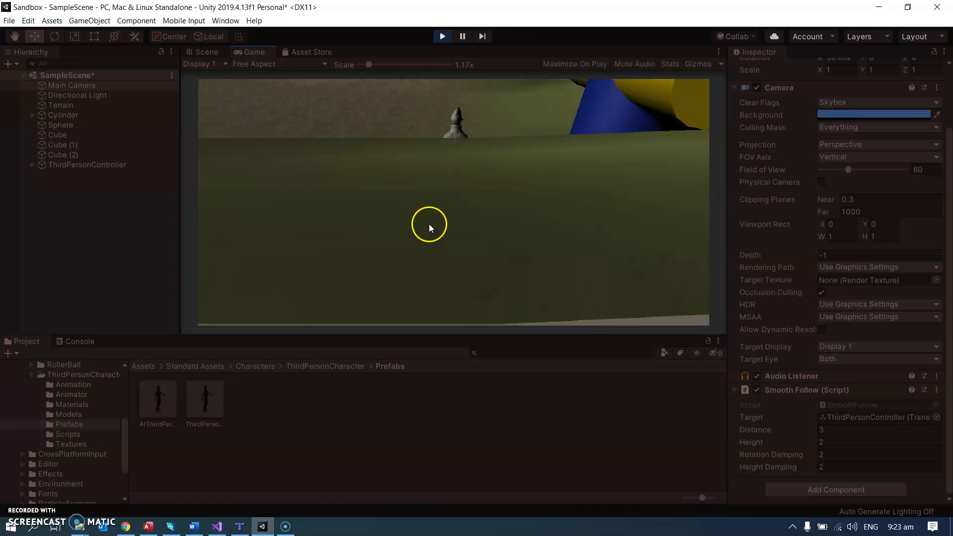
key(w)
key(d)
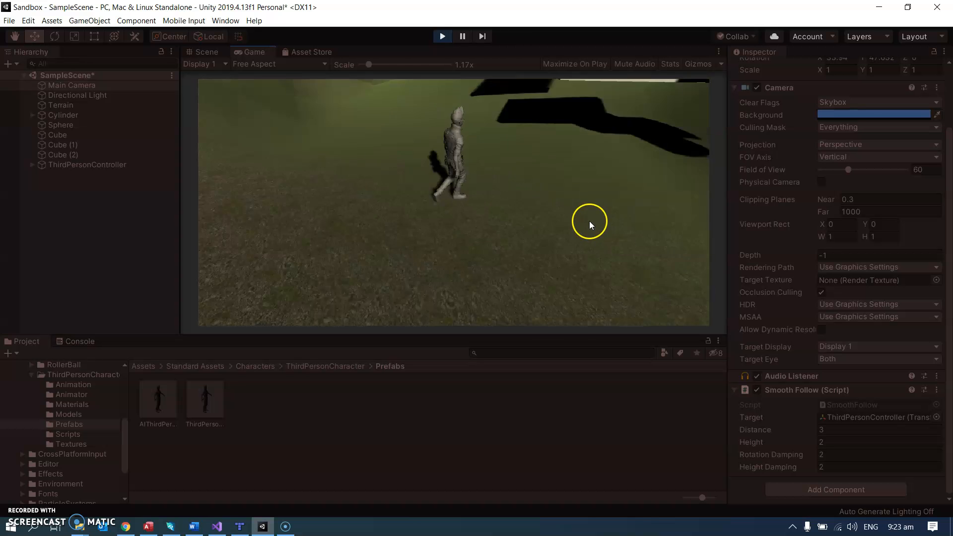
key(w)
key(a)
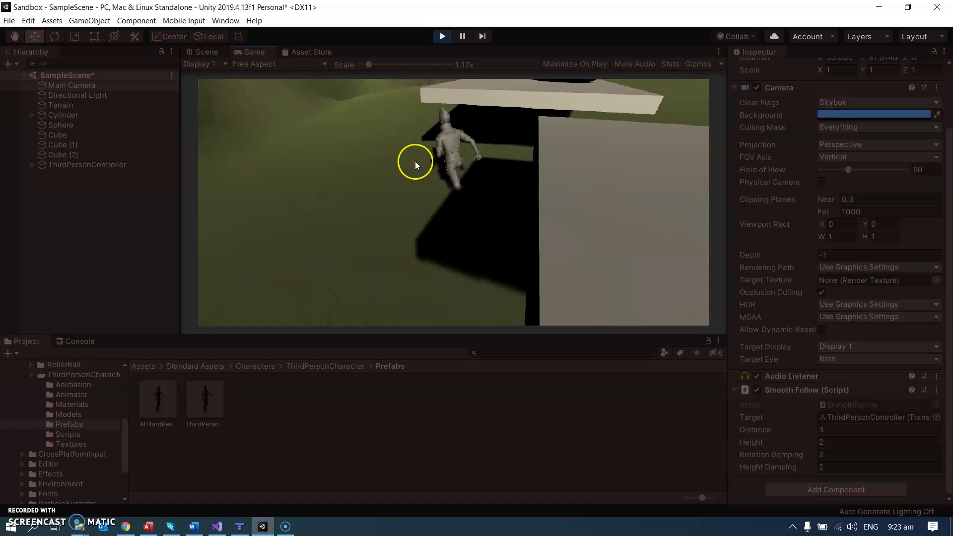
key(space)
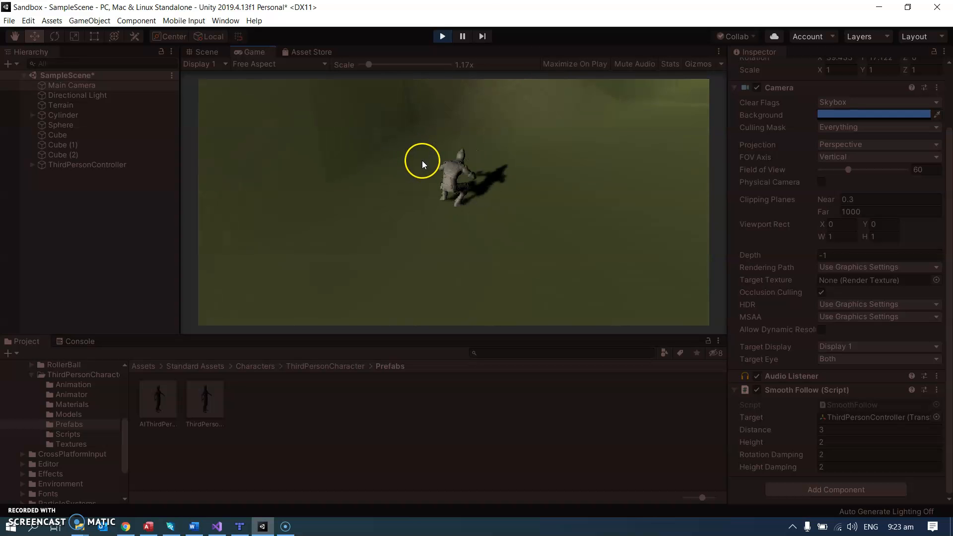
key(space)
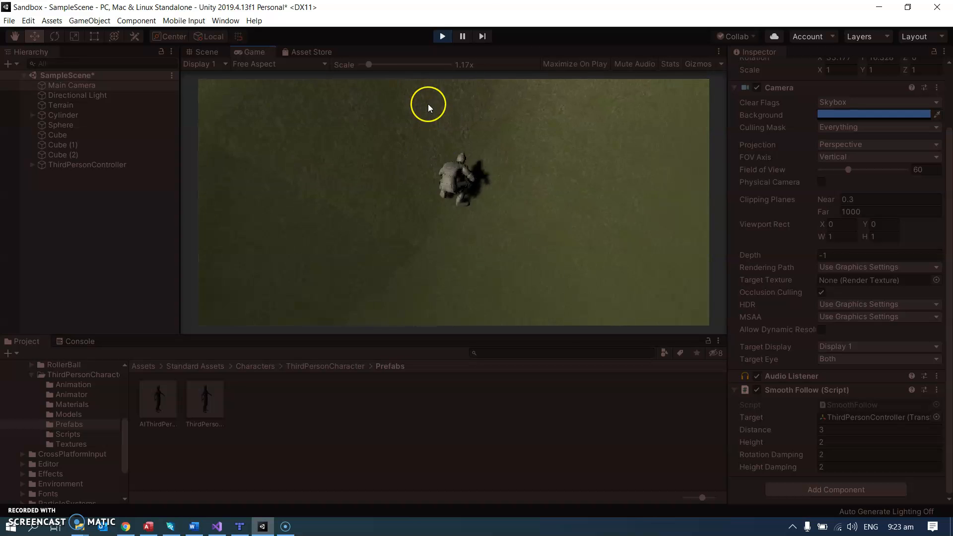
click(443, 36)
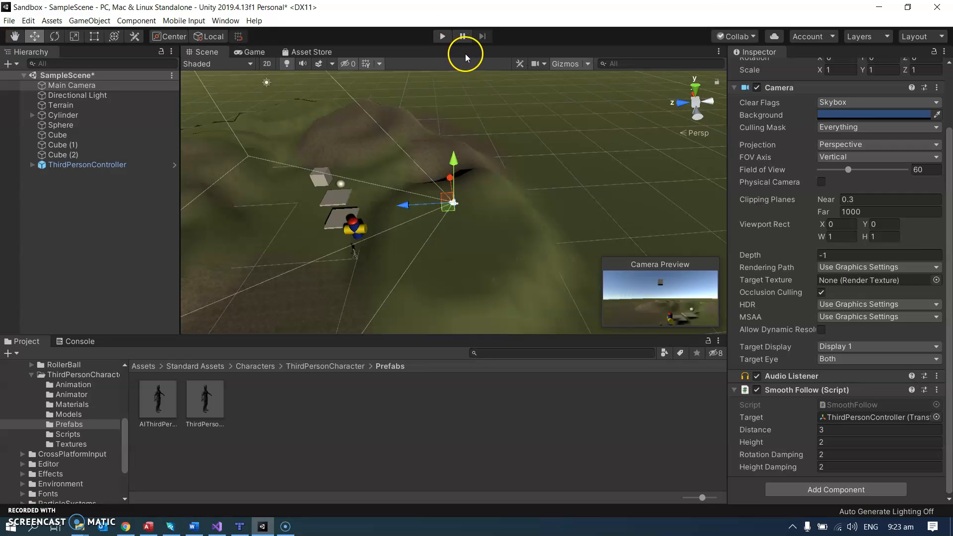